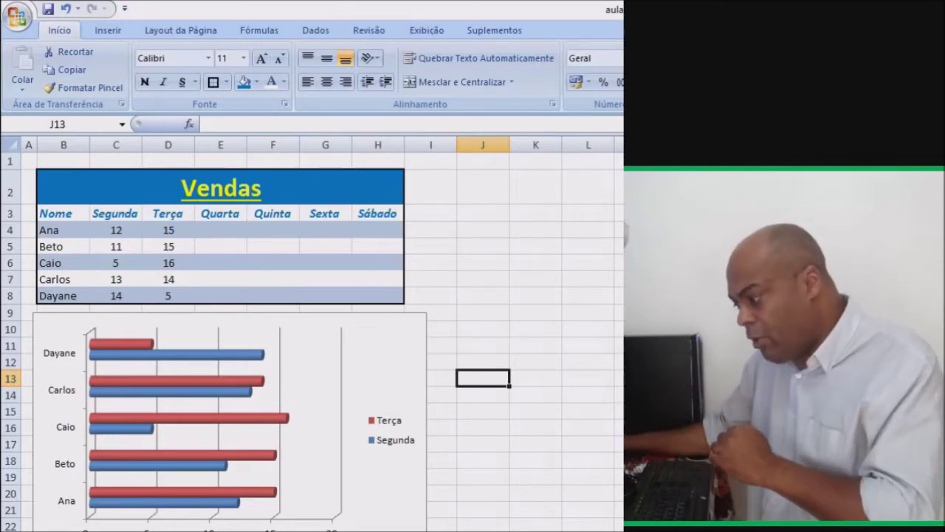
# - Move to a blank worksheet and select cell B3 for the picture
pyautogui.hotkey('ctrl', 'pagedown')
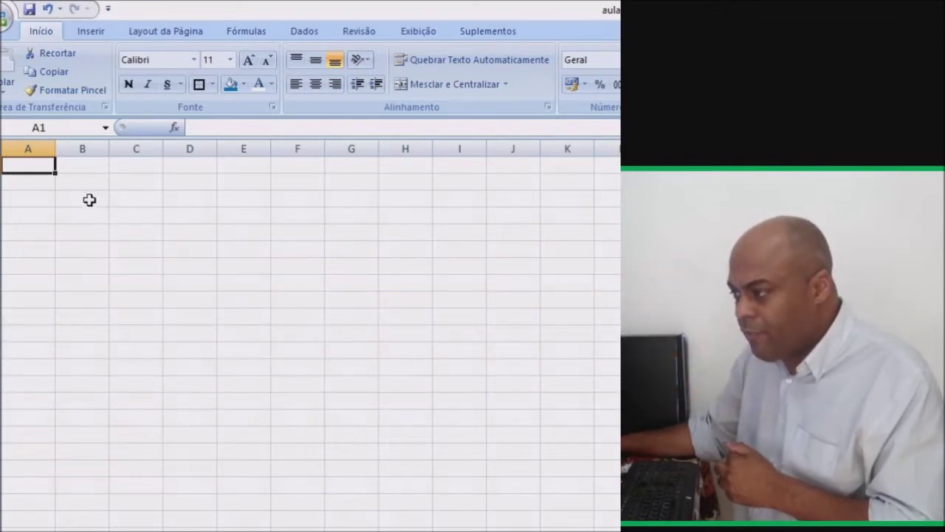
pyautogui.click(89, 197)
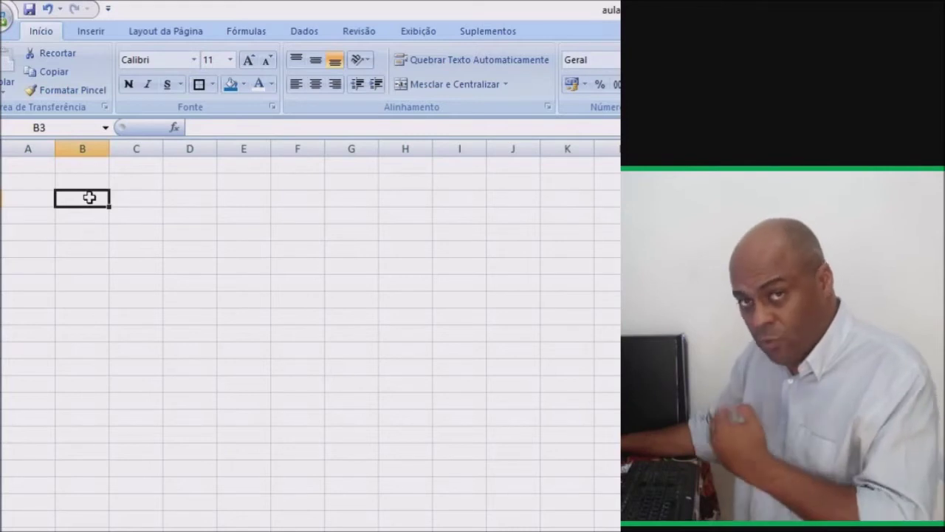
# - Insert the kitten photo at B3 and shrink it to span columns B–C
pyautogui.click(91, 32)
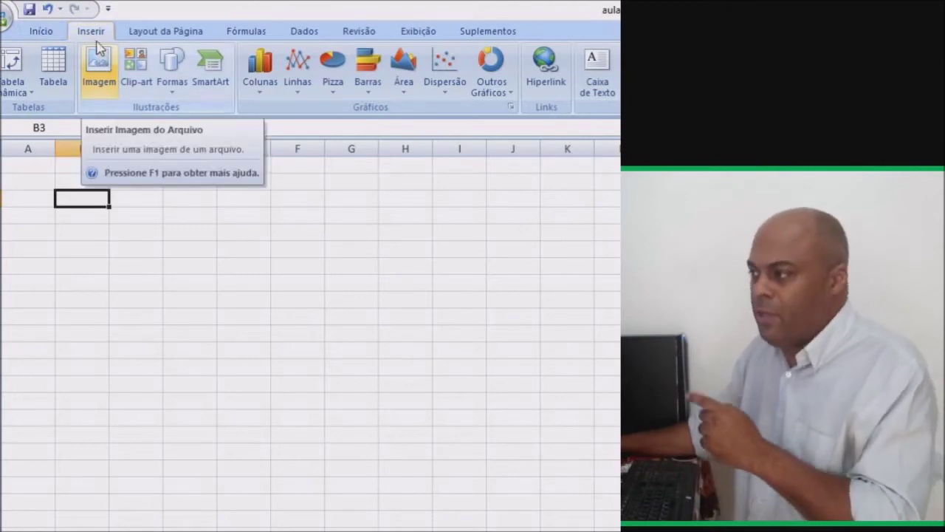
pyautogui.click(99, 63)
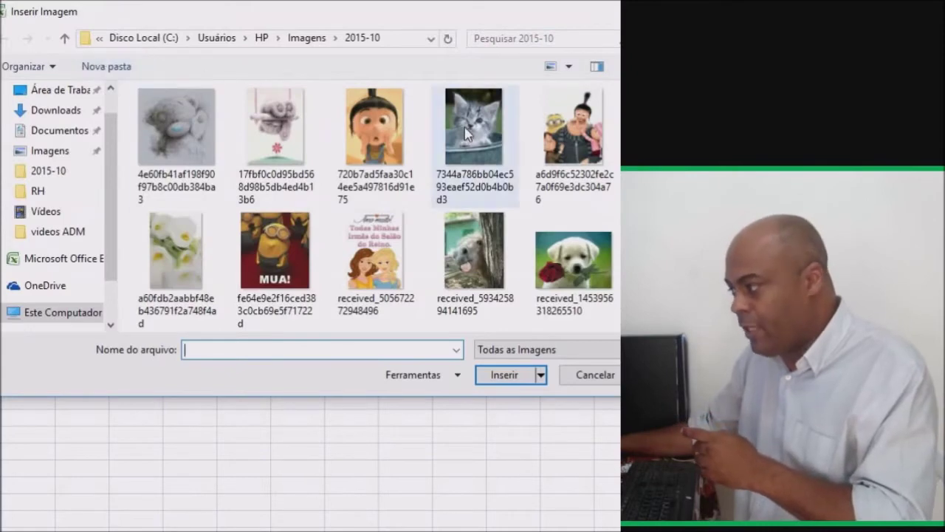
pyautogui.click(467, 130)
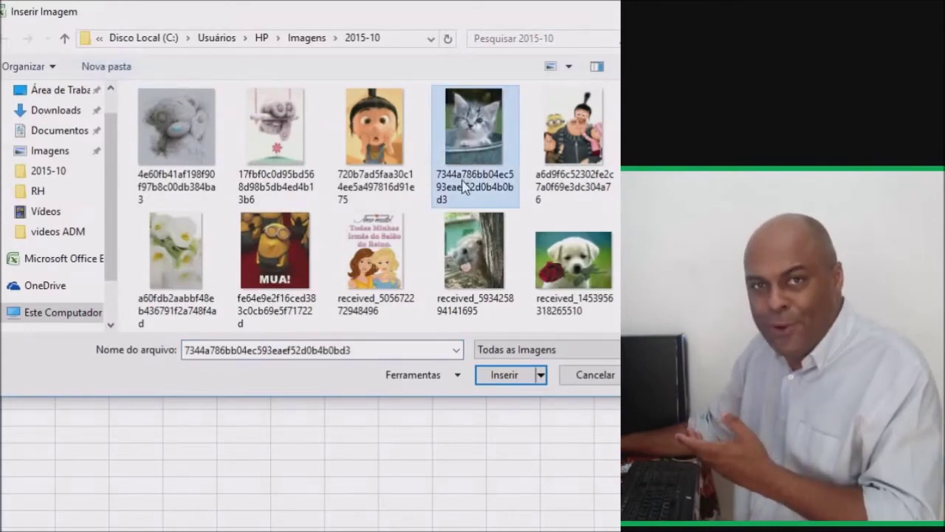
pyautogui.click(499, 380)
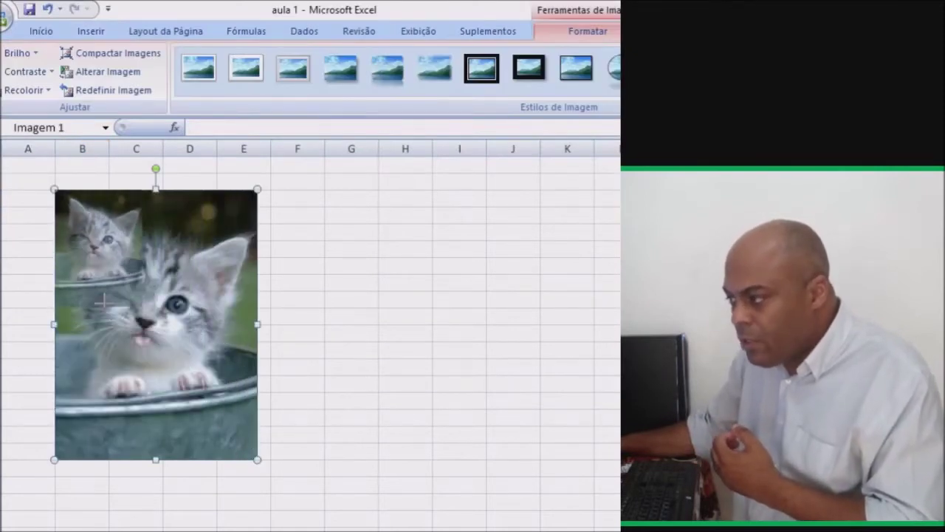
pyautogui.moveTo(103, 299); pyautogui.dragTo(105, 305)
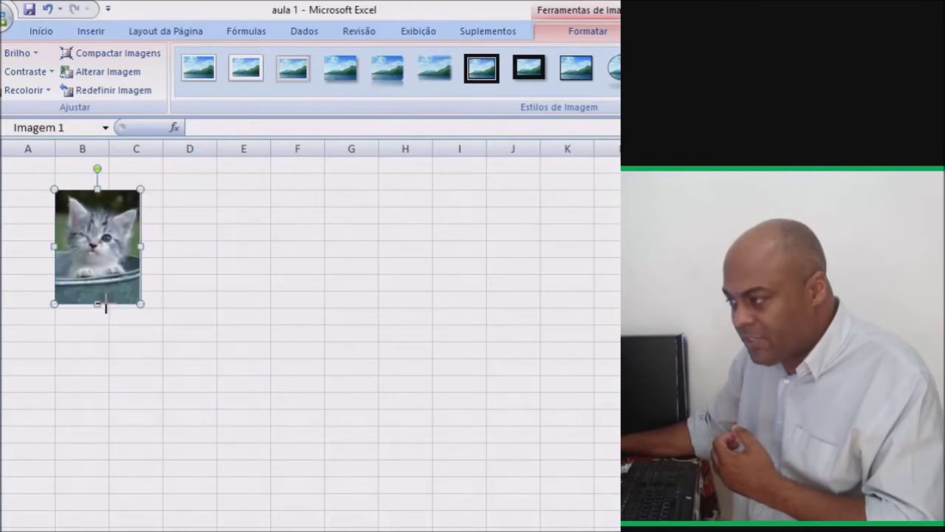
pyautogui.click(206, 233)
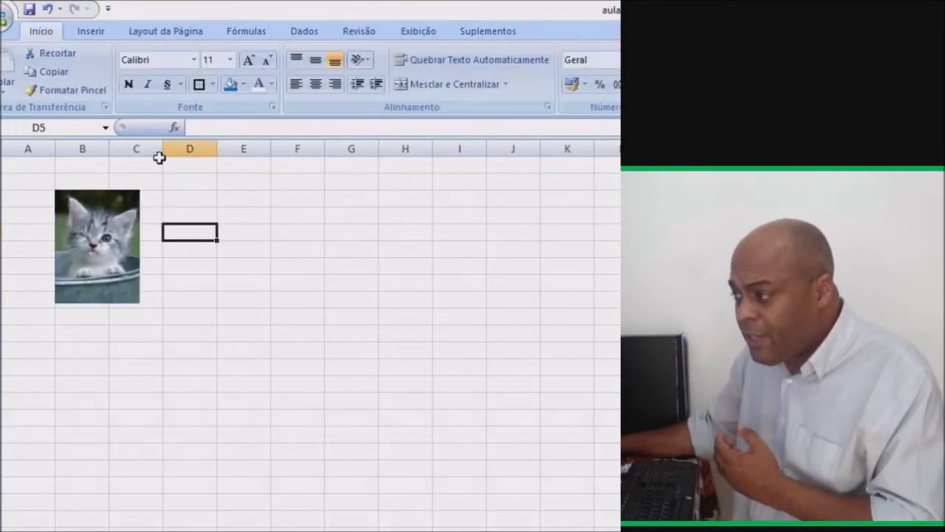
pyautogui.click(139, 148)
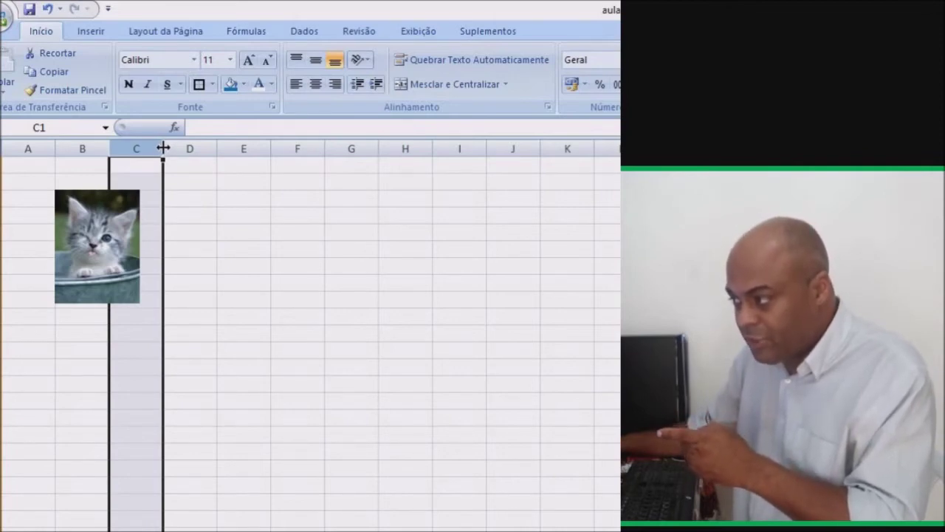
# - Narrow column C to a width of 4,71
pyautogui.moveTo(163, 148); pyautogui.dragTo(139, 151)
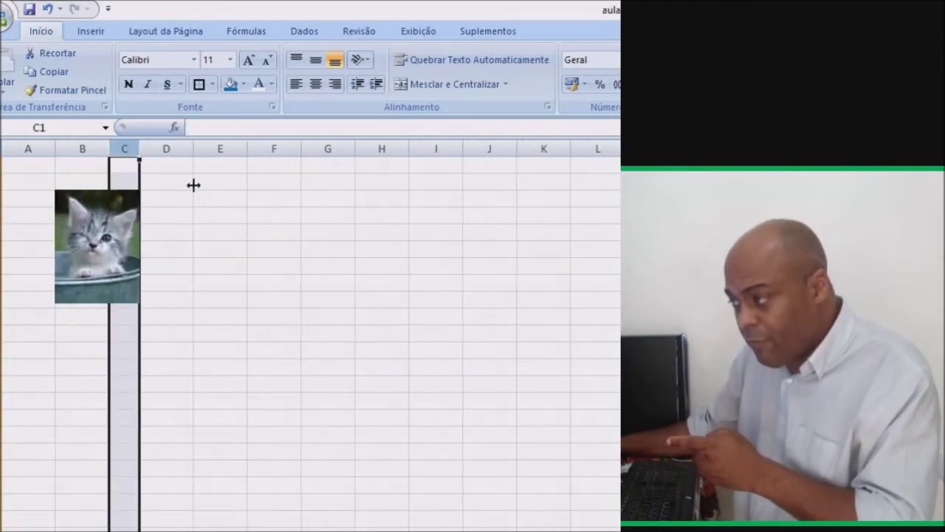
pyautogui.click(202, 216)
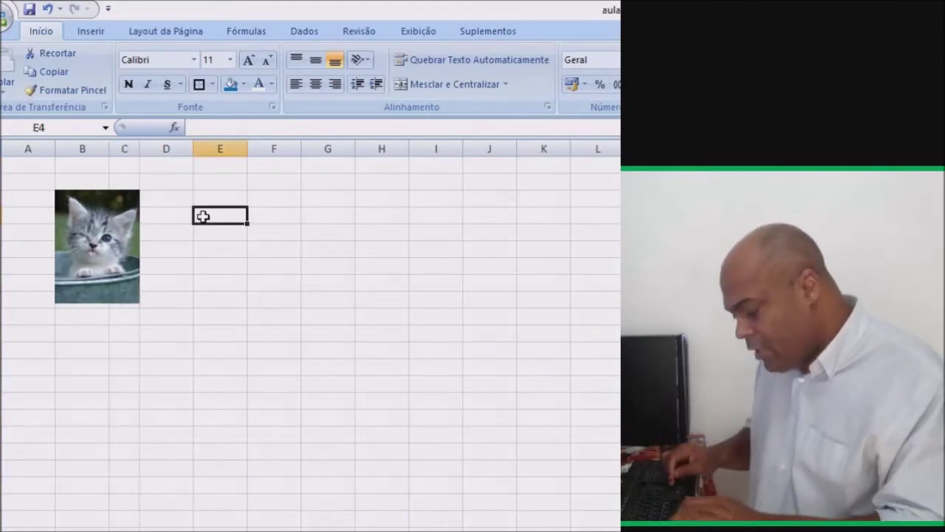
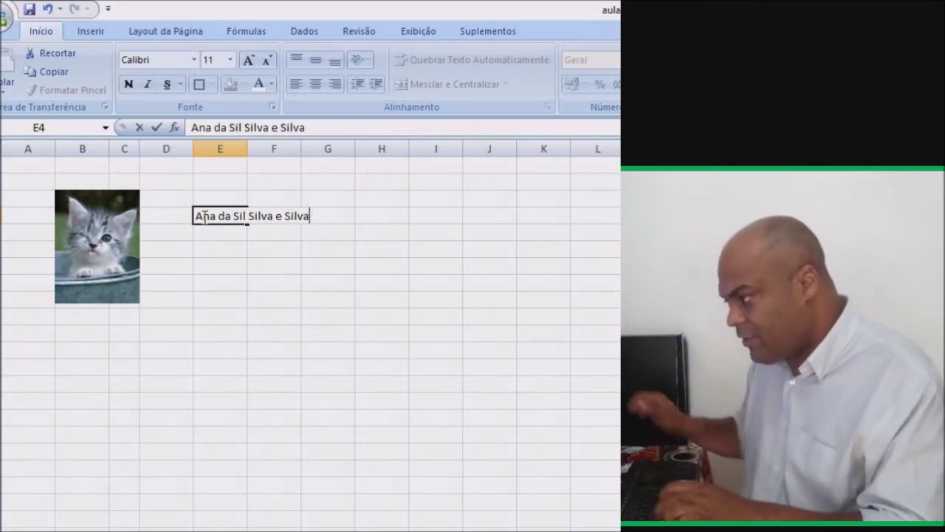
# - Enter the person's full name in E4, correcting the surname typos
pyautogui.click(245, 215)
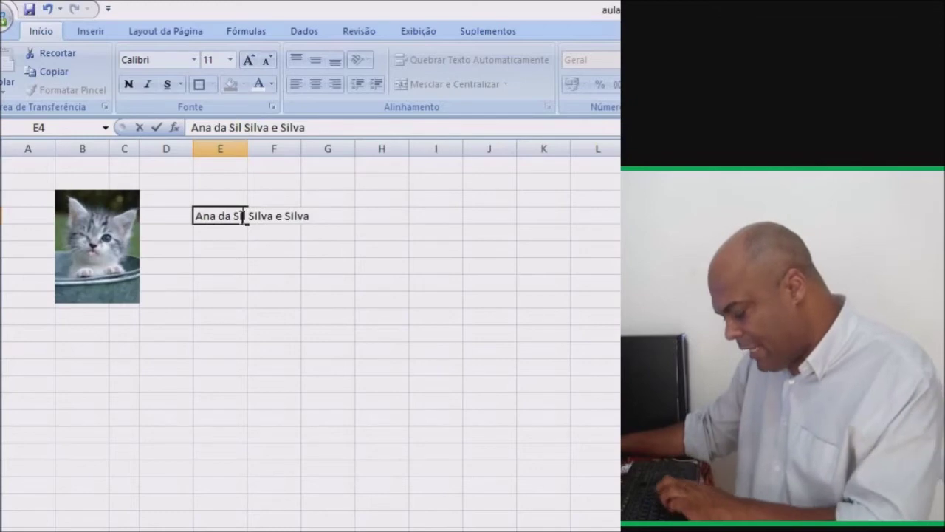
pyautogui.write('val')
pyautogui.press('BackSpace')
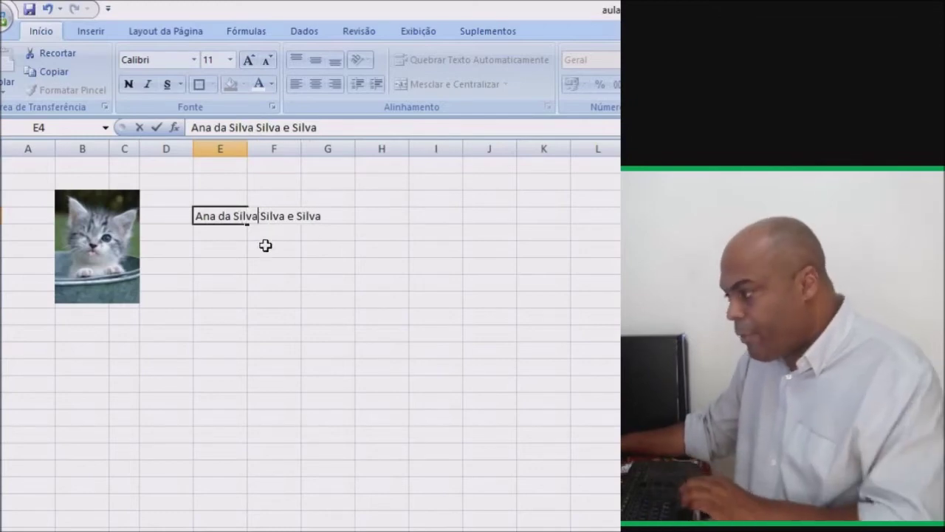
pyautogui.click(255, 260)
pyautogui.click(205, 218)
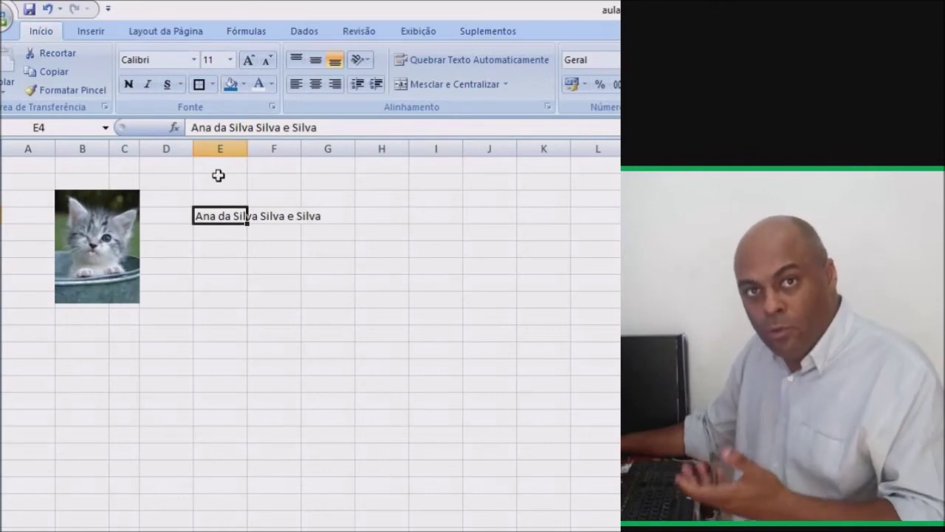
# - Format the name in E4 as 20-point bold, italic and underlined
pyautogui.click(230, 59)
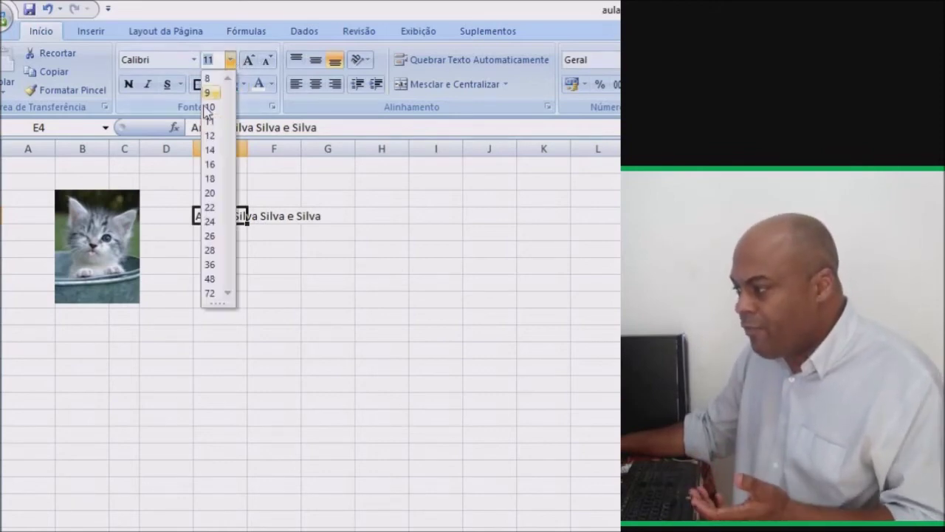
pyautogui.click(210, 192)
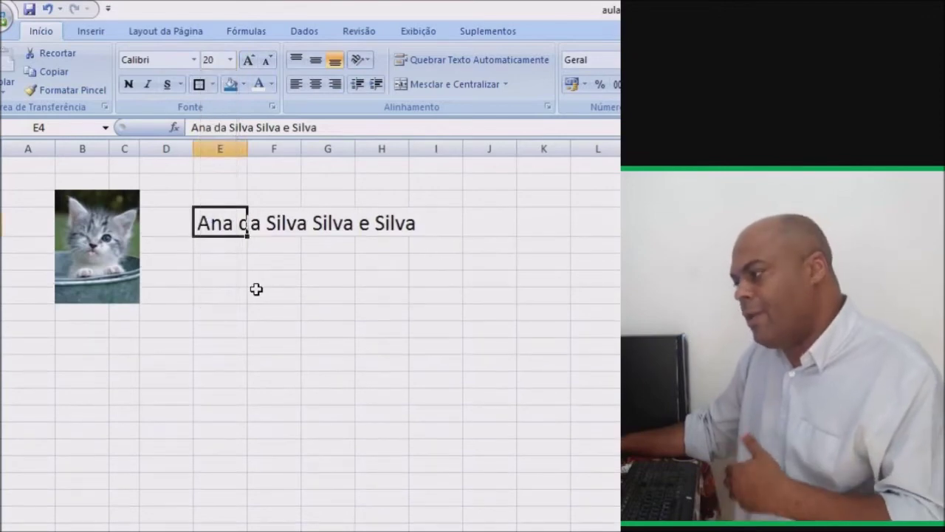
pyautogui.click(129, 84)
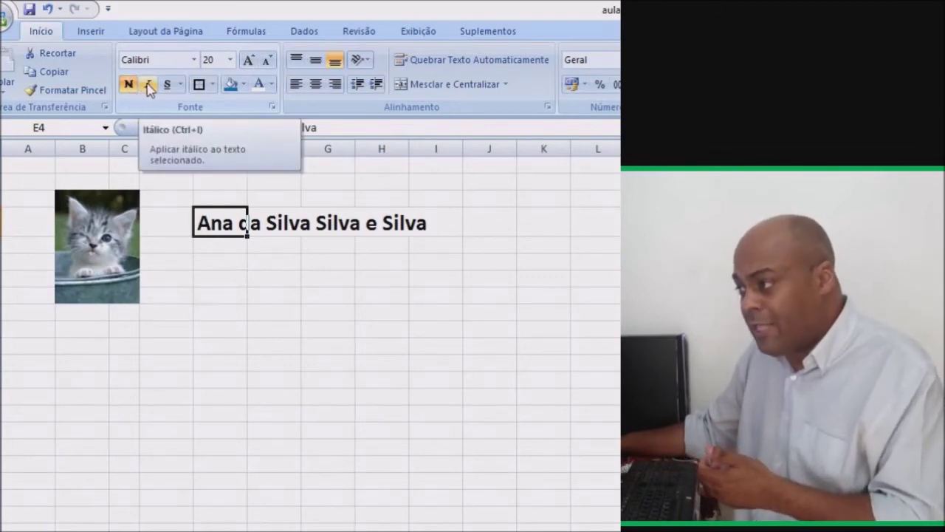
pyautogui.click(148, 84)
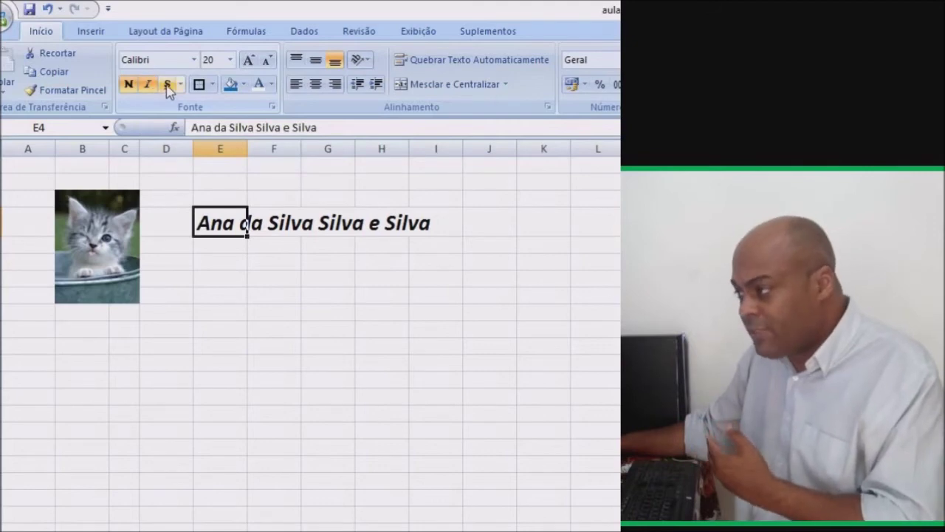
pyautogui.click(168, 85)
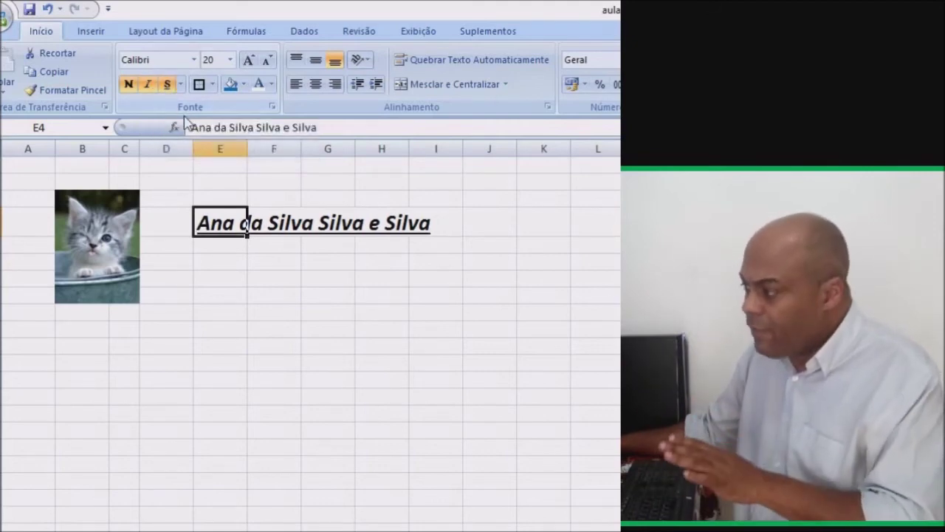
pyautogui.click(233, 284)
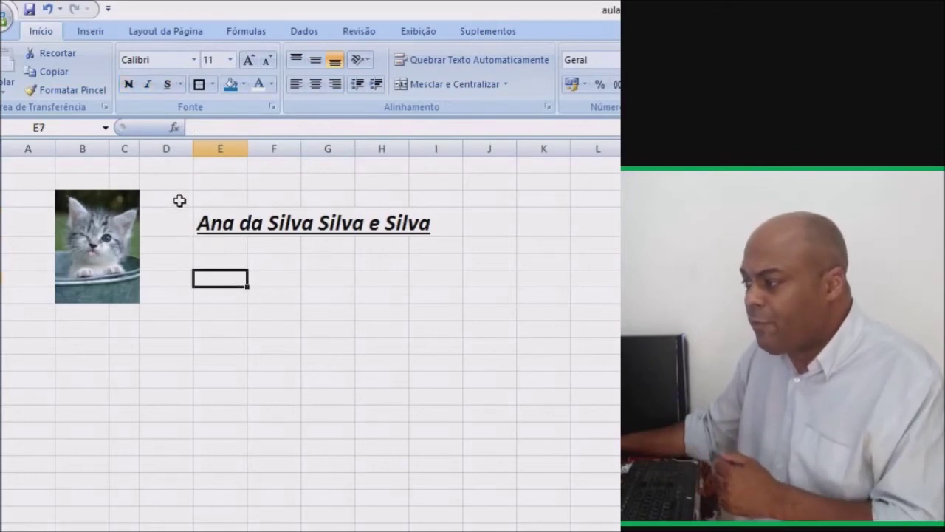
pyautogui.click(207, 143)
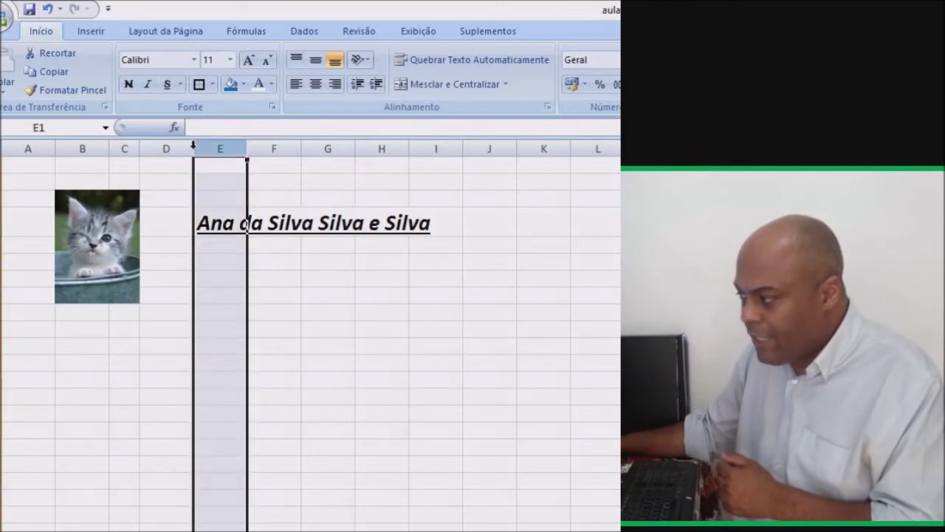
# - Narrow column D to a thin 1,29 gap and type the street address into E6
pyautogui.click(175, 147)
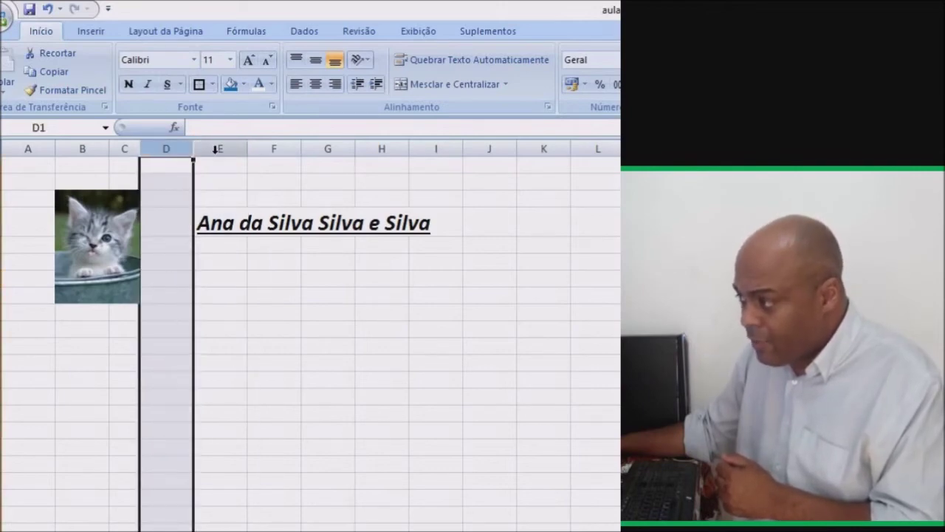
pyautogui.moveTo(194, 148); pyautogui.dragTo(152, 156)
pyautogui.click(254, 358)
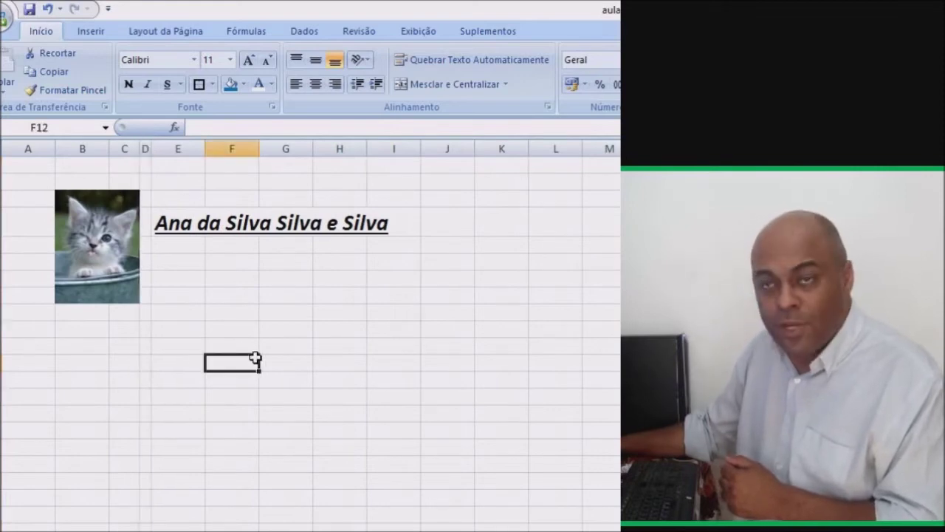
pyautogui.click(177, 260)
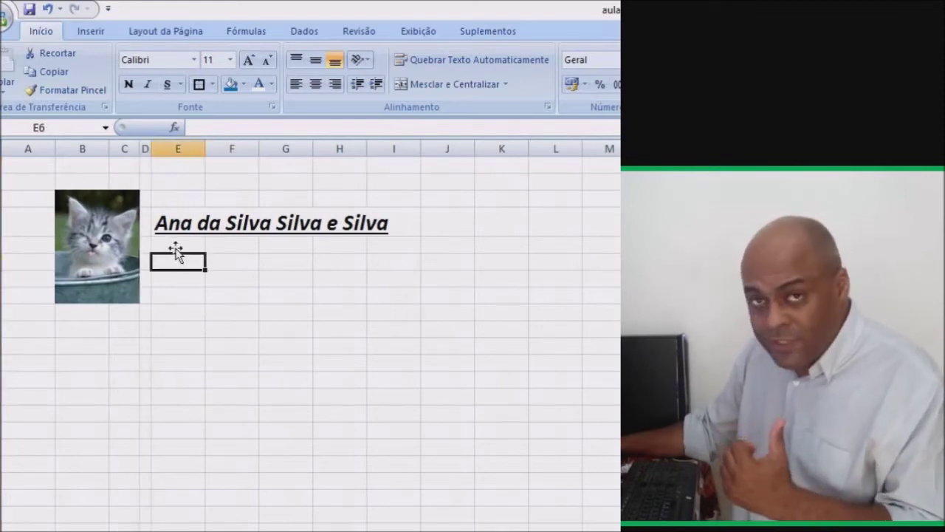
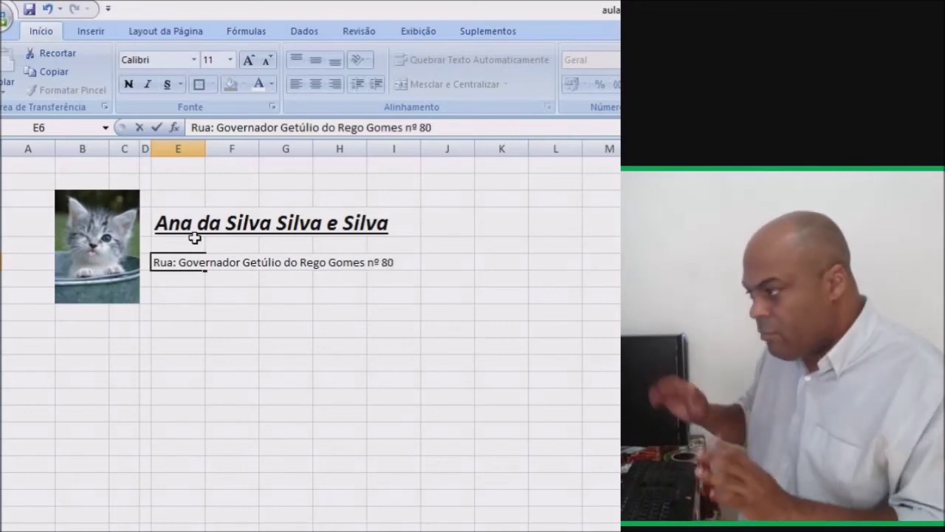
# - Commit the address in E6 and shrink row 5 to a height of 9,75
pyautogui.click(183, 337)
pyautogui.click(163, 263)
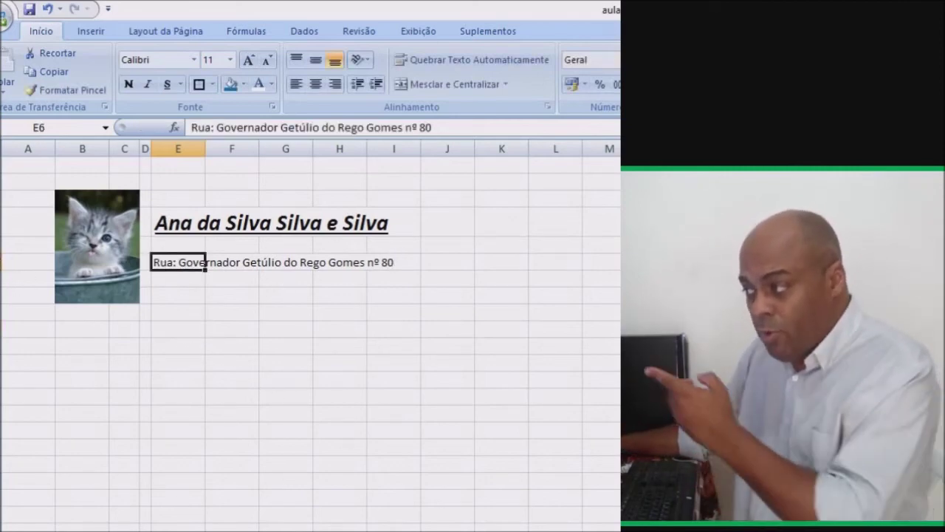
pyautogui.moveTo(3, 252); pyautogui.dragTo(2, 240)
pyautogui.click(202, 347)
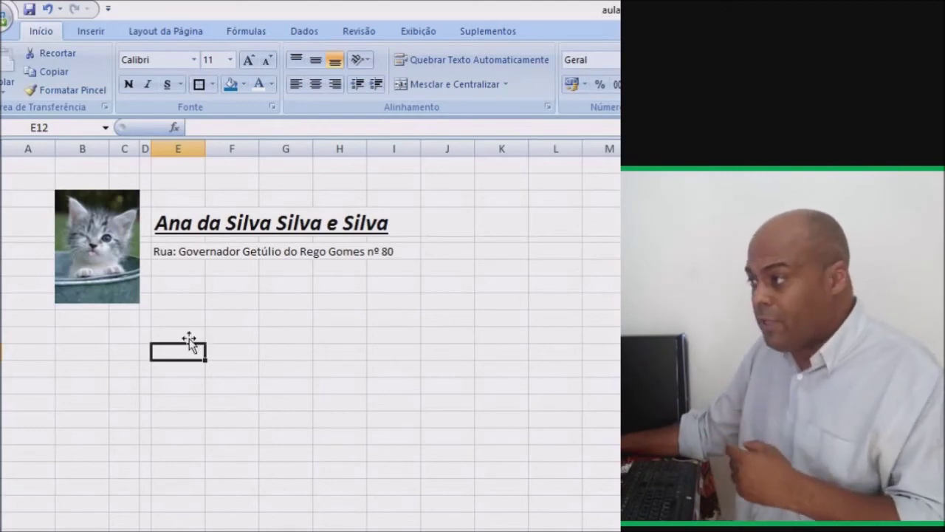
# - Draw a rounded rectangle from column A past column I over the photo, name and address
pyautogui.click(92, 33)
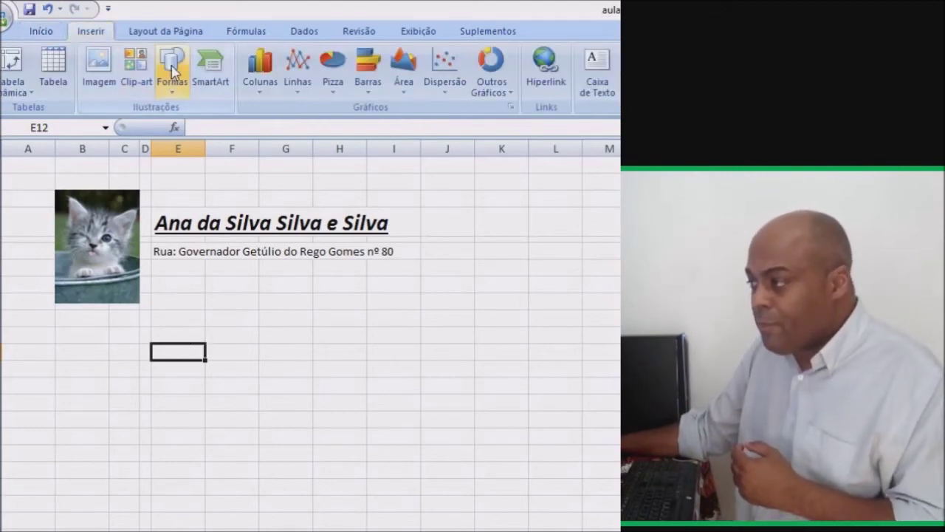
pyautogui.click(172, 68)
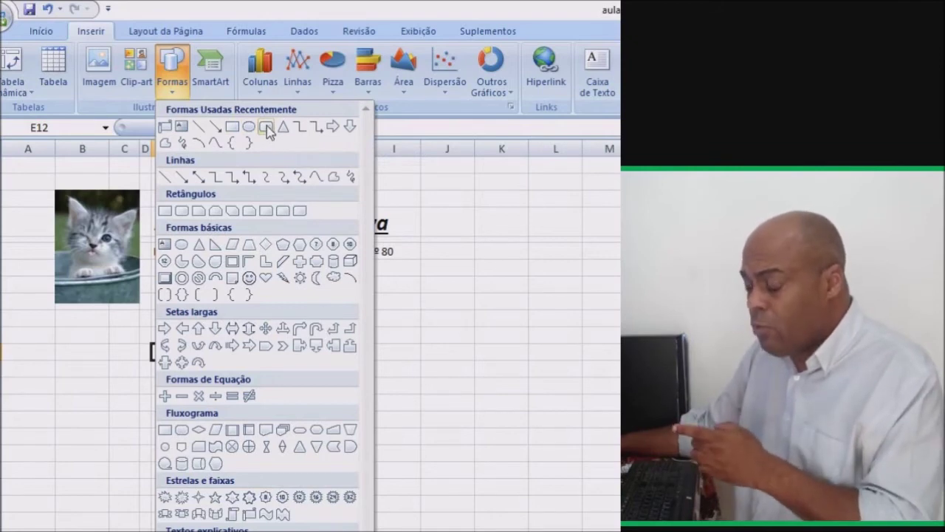
pyautogui.click(266, 127)
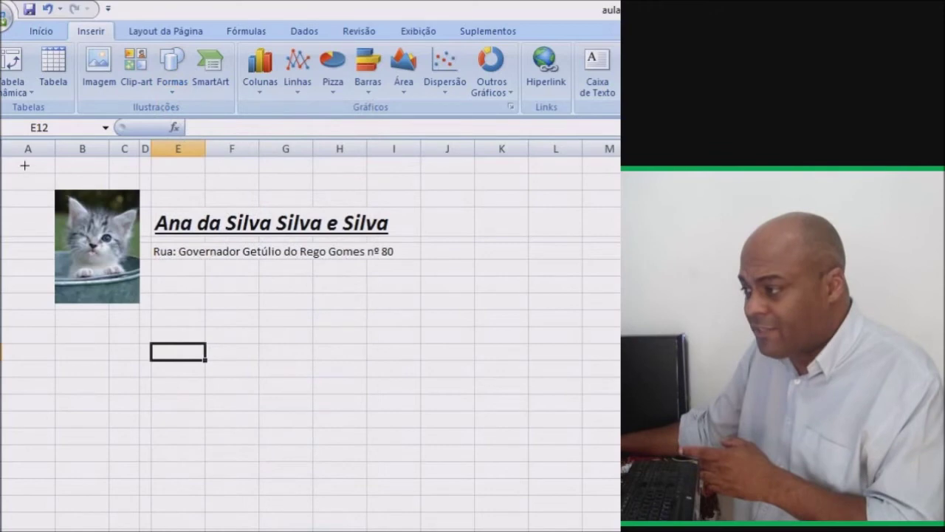
pyautogui.moveTo(20, 178); pyautogui.dragTo(421, 531)
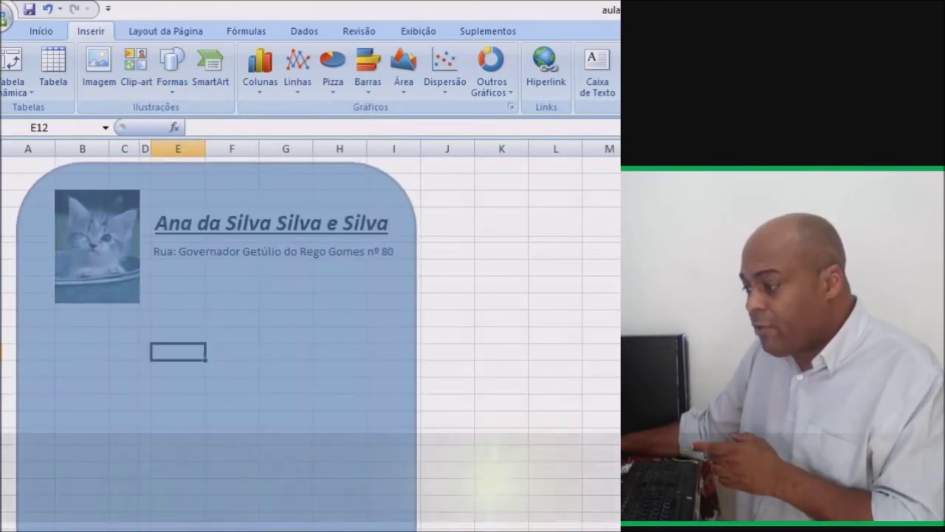
pyautogui.moveTo(421, 531); pyautogui.dragTo(416, 531)
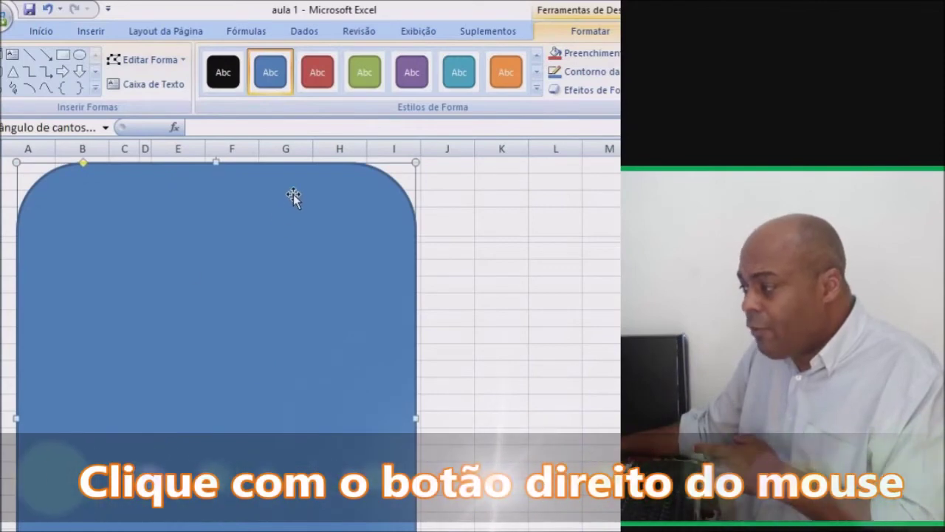
# - Set the rounded rectangle to No fill so only its outline remains
pyautogui.rightClick(334, 188)
pyautogui.rightClick(334, 188)
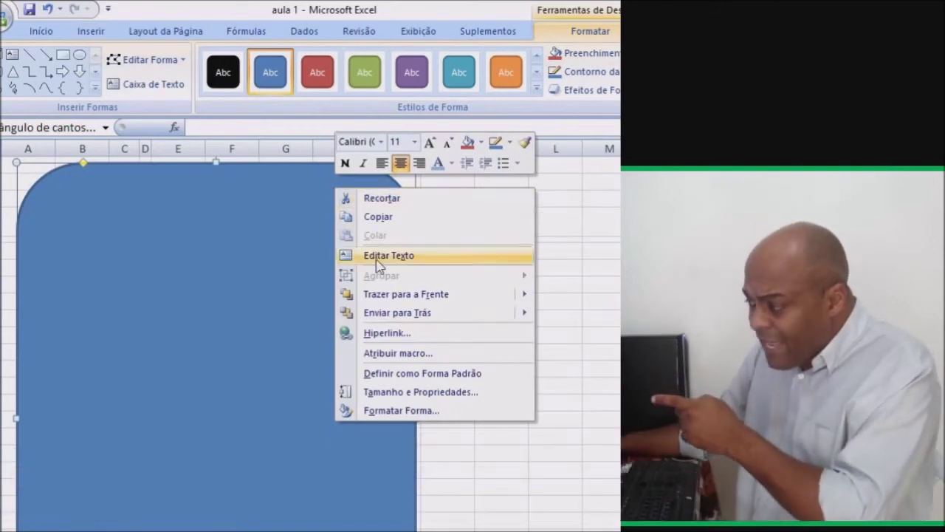
pyautogui.click(398, 411)
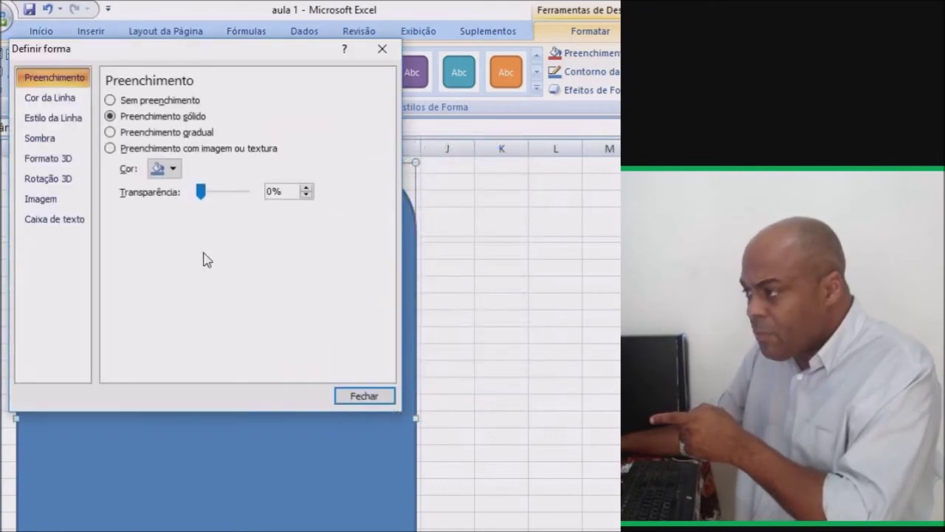
pyautogui.click(135, 106)
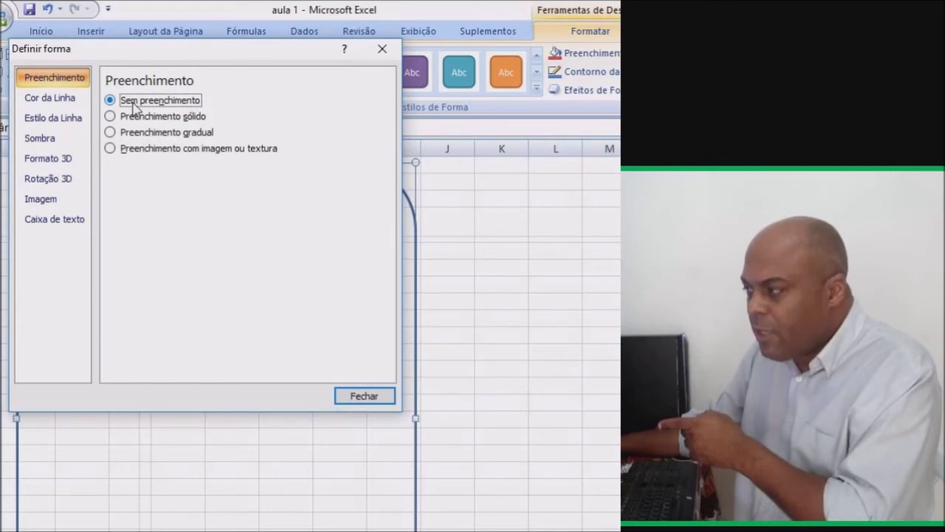
pyautogui.click(364, 399)
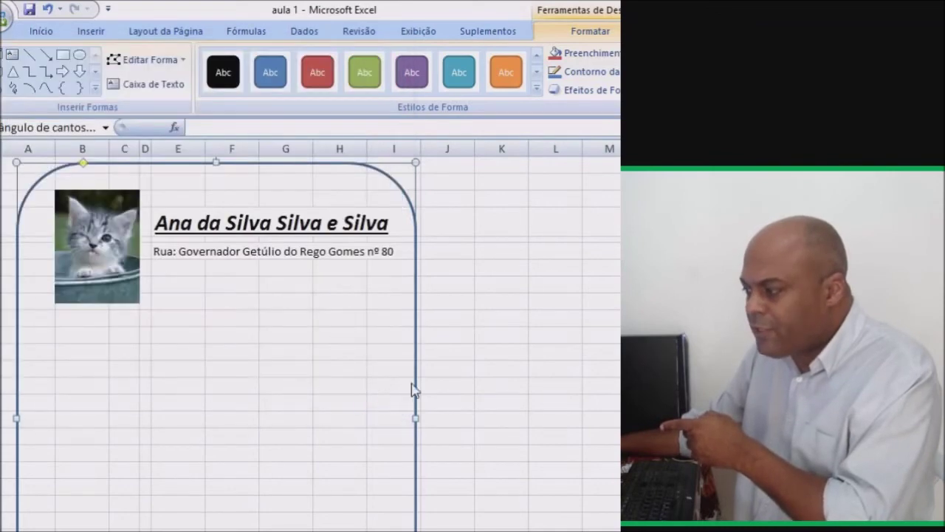
pyautogui.click(449, 270)
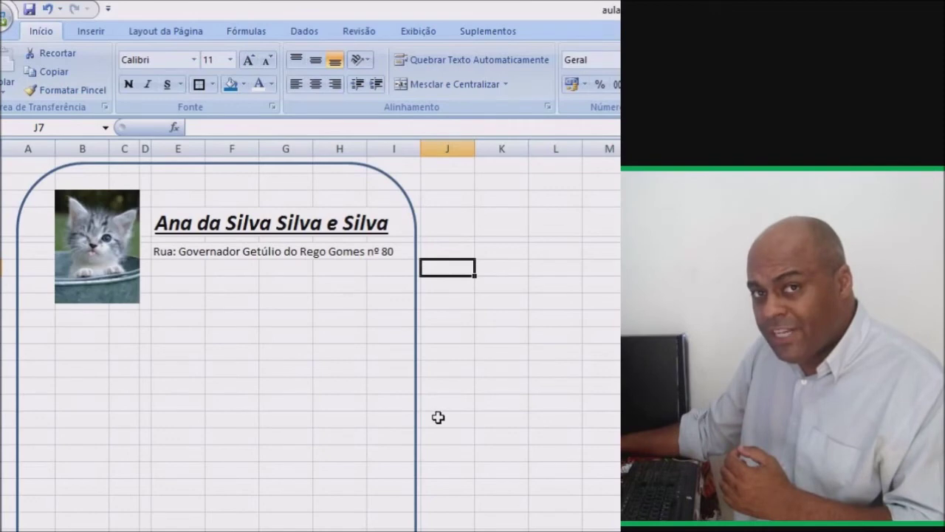
# - Type Vendas in B11 and the weekdays Segunda through Sábado in B12:B17
pyautogui.click(72, 337)
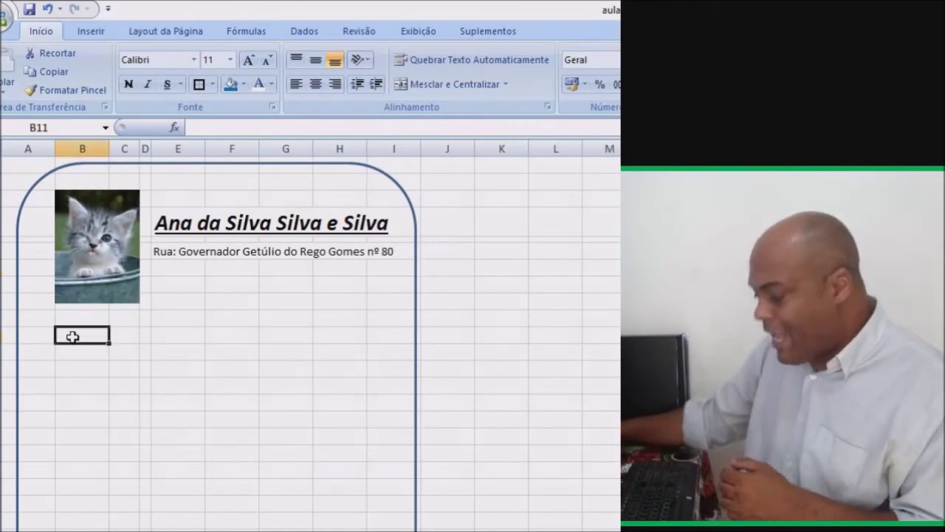
pyautogui.write('Venda')
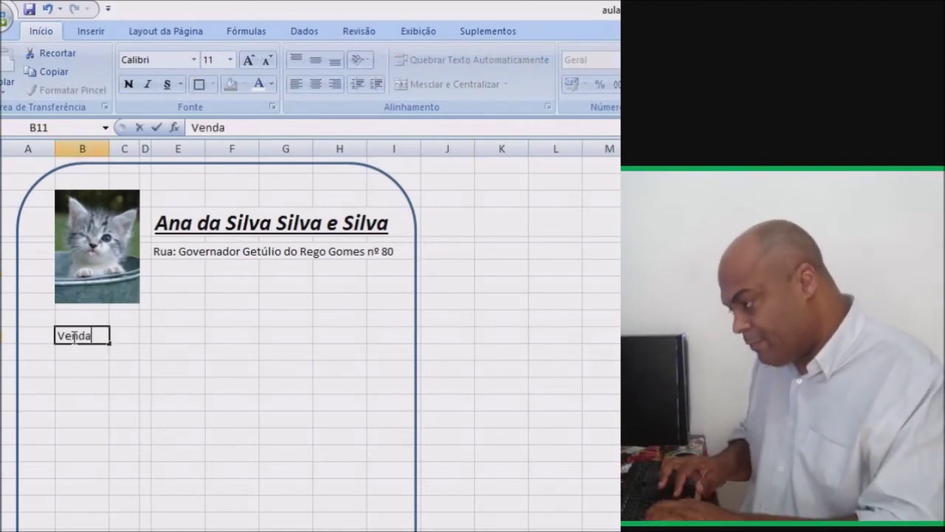
pyautogui.write('s')
pyautogui.press('Return')
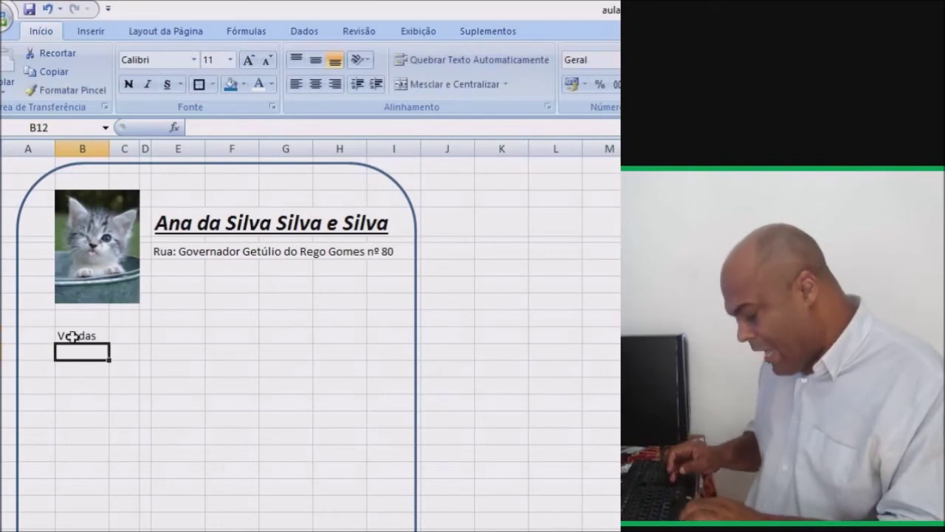
pyautogui.write('Segunda')
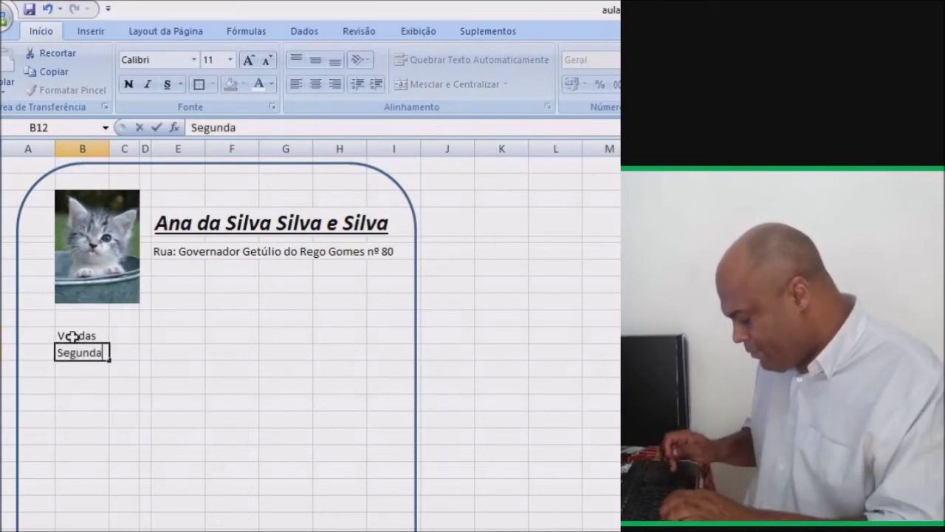
pyautogui.press('Return')
pyautogui.write('T')
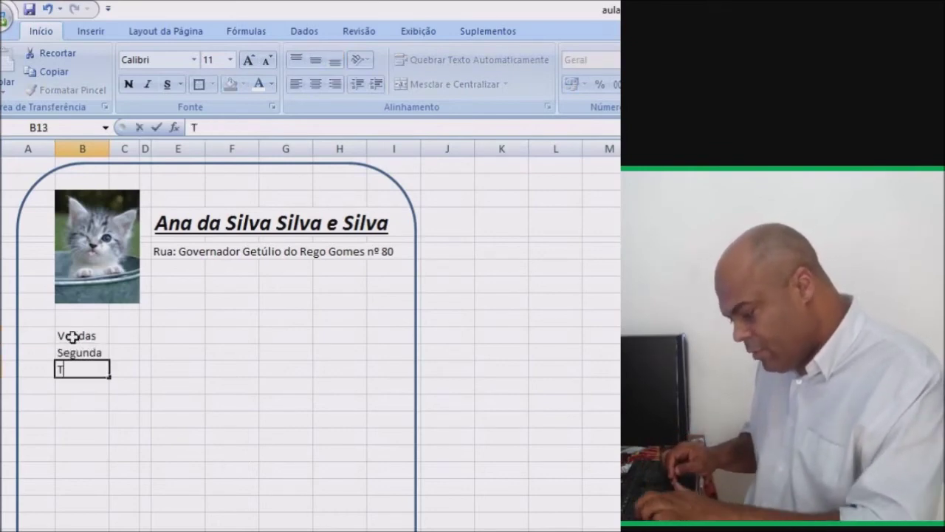
pyautogui.write('erça')
pyautogui.press('Return')
pyautogui.write('Quarta')
pyautogui.press('Return')
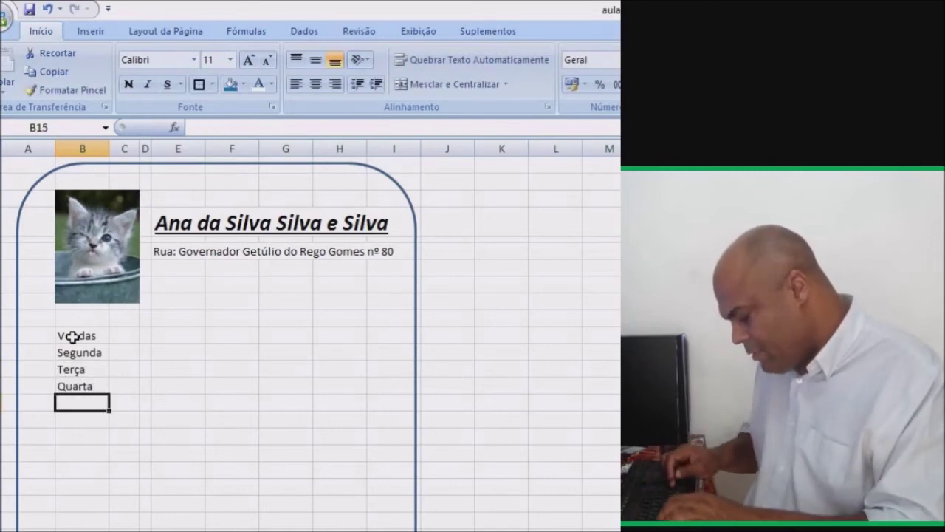
pyautogui.write('Quinta')
pyautogui.press('Return')
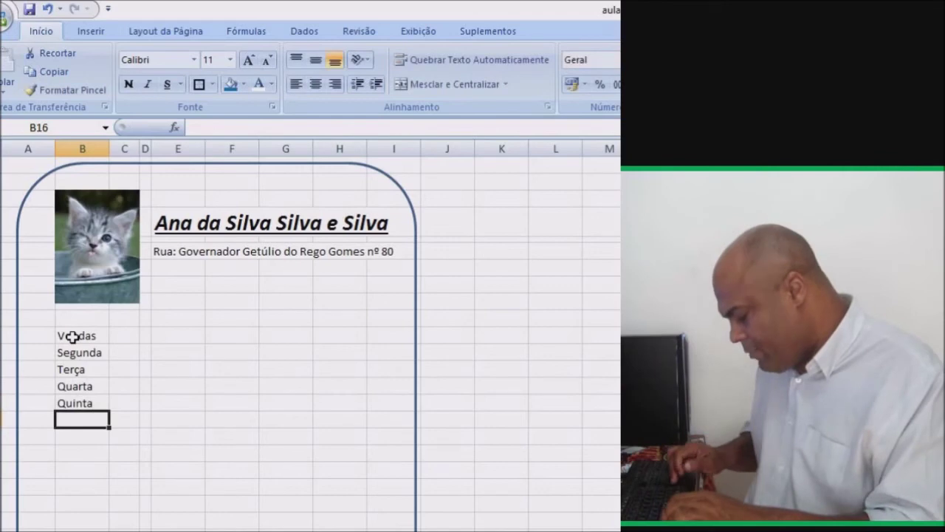
pyautogui.write('SExta')
pyautogui.press('Return')
pyautogui.write('Sábado')
pyautogui.click(175, 480)
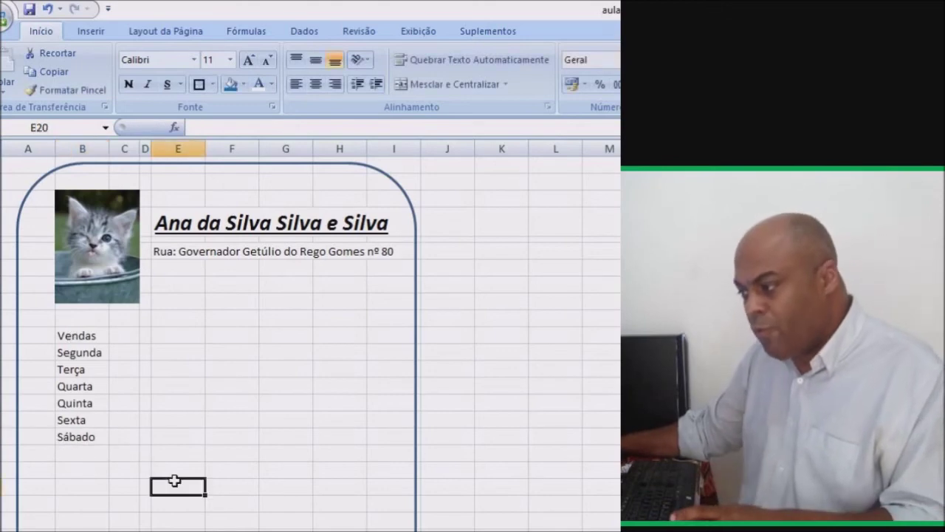
# - Enter the weekday sales 15, 12, 8, 18, 5 and 4 in C12:C17, Segunda through Sábado
pyautogui.click(130, 358)
pyautogui.write('15')
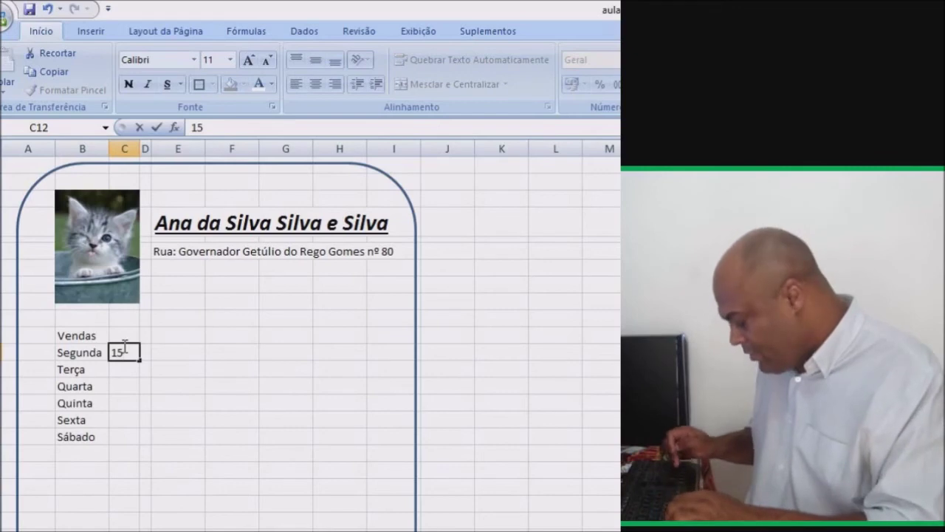
pyautogui.press('Return')
pyautogui.write('12')
pyautogui.press('Return')
pyautogui.write('8')
pyautogui.press('Return')
pyautogui.write('1')
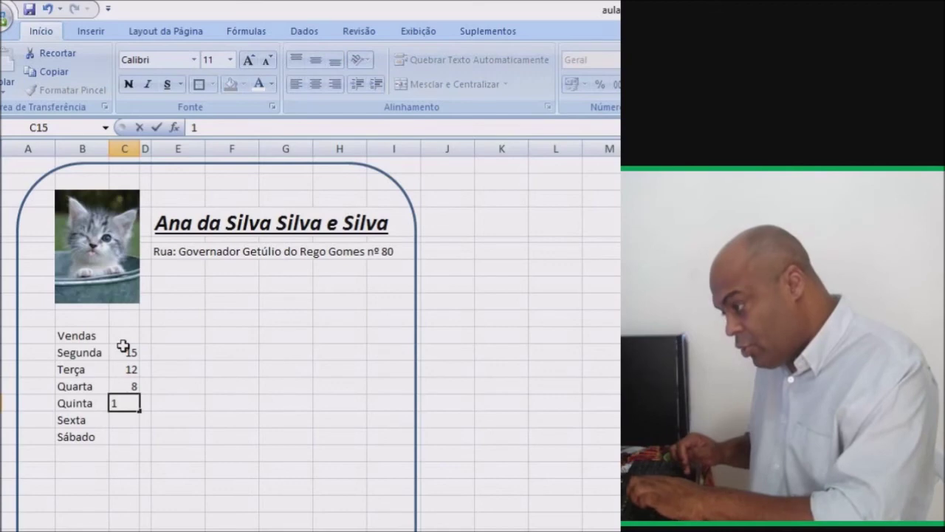
pyautogui.write('8')
pyautogui.press('Return')
pyautogui.write('5')
pyautogui.press('Return')
pyautogui.write('4')
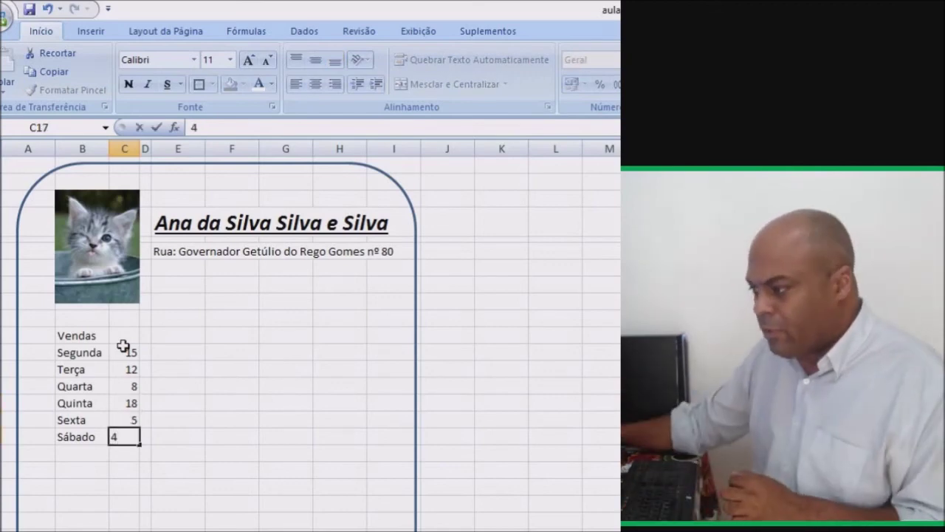
pyautogui.click(177, 529)
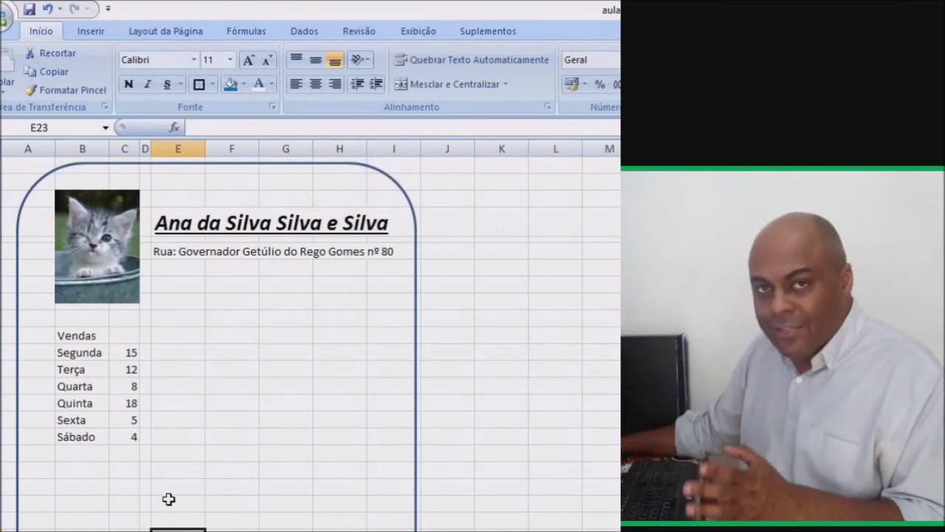
# - Insert a 2D line chart of the Vendas table B11:C17
pyautogui.moveTo(66, 335)
pyautogui.mouseDown()
pyautogui.moveTo(130, 448)
pyautogui.moveTo(133, 437)
pyautogui.mouseUp()
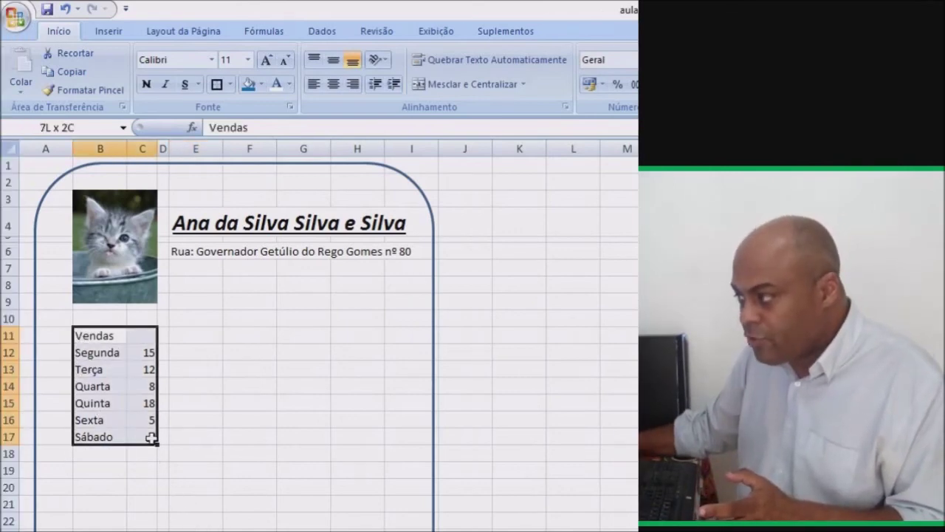
pyautogui.click(114, 35)
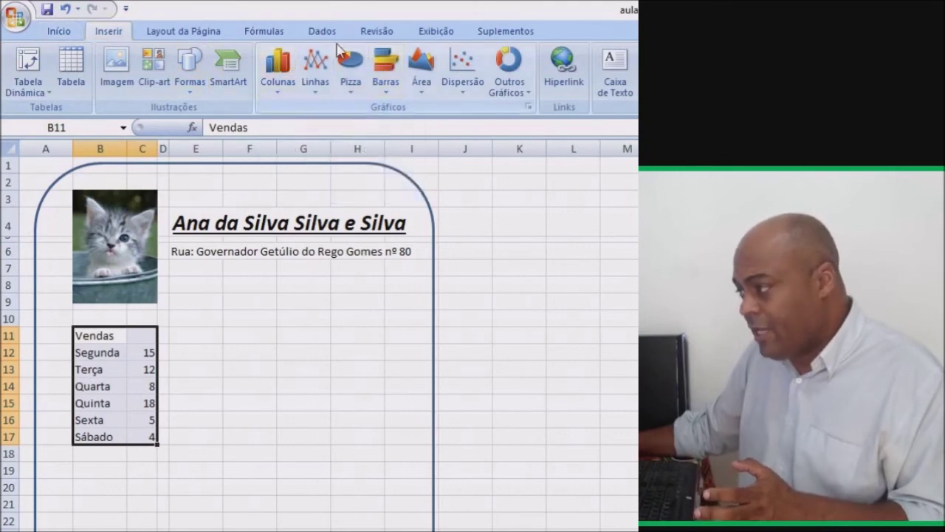
pyautogui.click(320, 68)
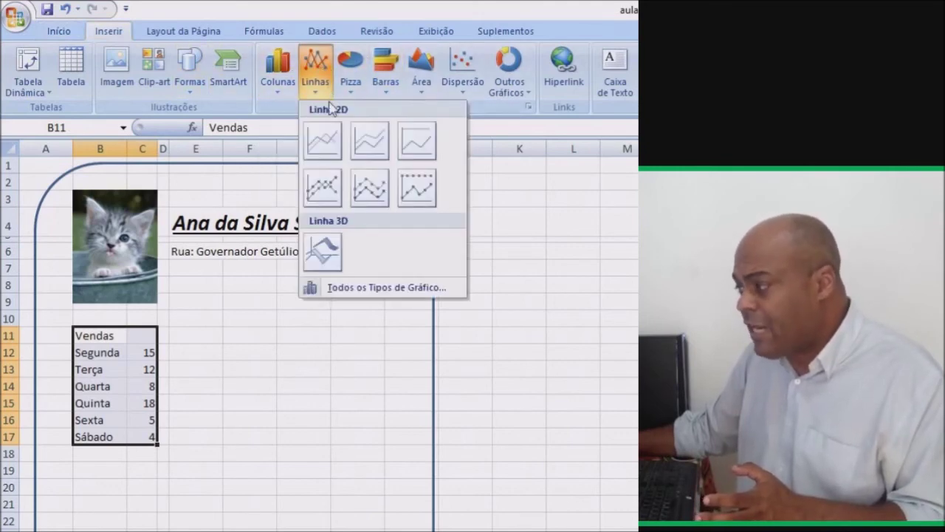
pyautogui.click(328, 145)
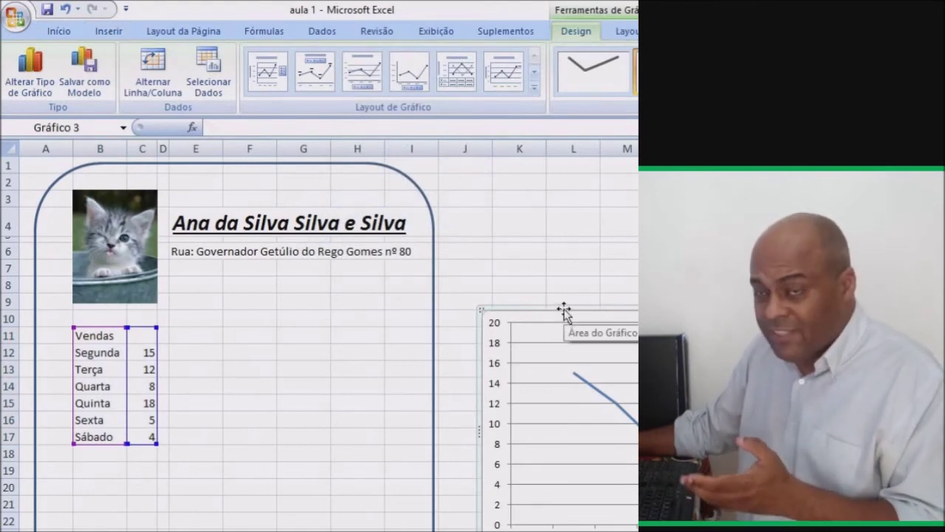
# - Move the chart below the sales table and shrink it to fit inside the rounded frame
pyautogui.moveTo(564, 311)
pyautogui.mouseDown()
pyautogui.moveTo(320, 394)
pyautogui.moveTo(140, 409)
pyautogui.mouseUp()
pyautogui.moveTo(443, 405); pyautogui.dragTo(363, 448)
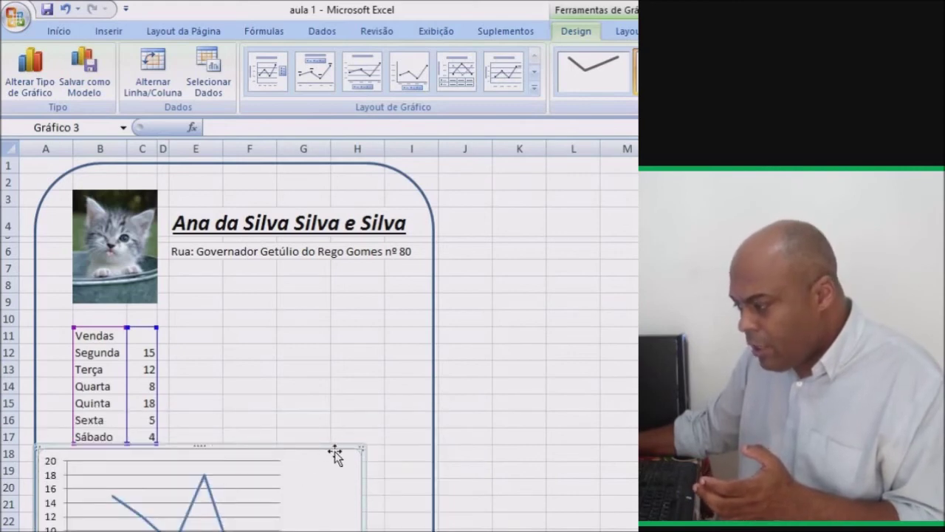
pyautogui.moveTo(362, 446); pyautogui.dragTo(345, 458)
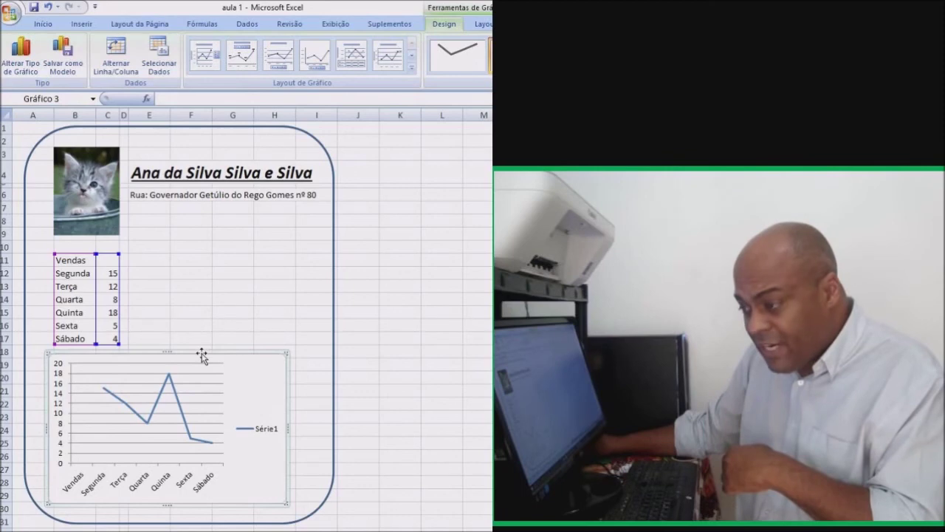
pyautogui.rightClick(201, 355)
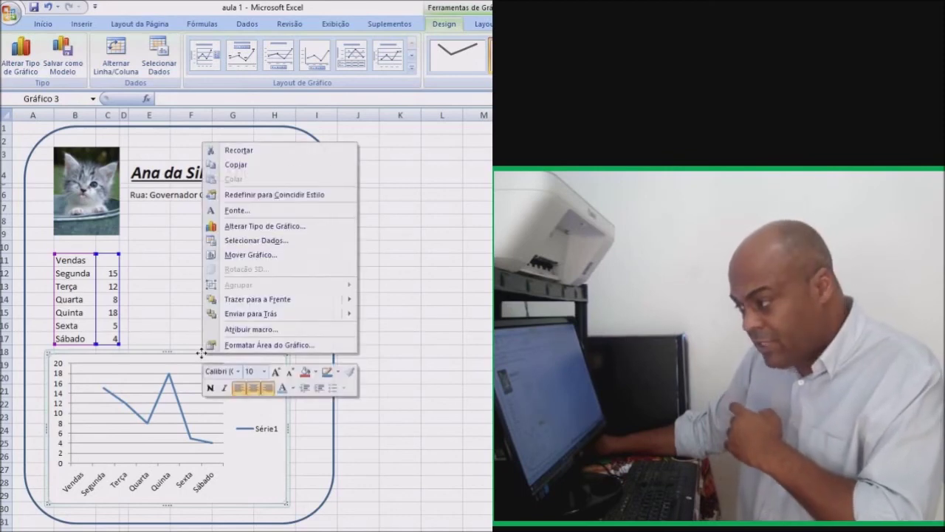
# - Set the chart area border to a solid blue line in Formatar Área do Gráfico
pyautogui.click(263, 345)
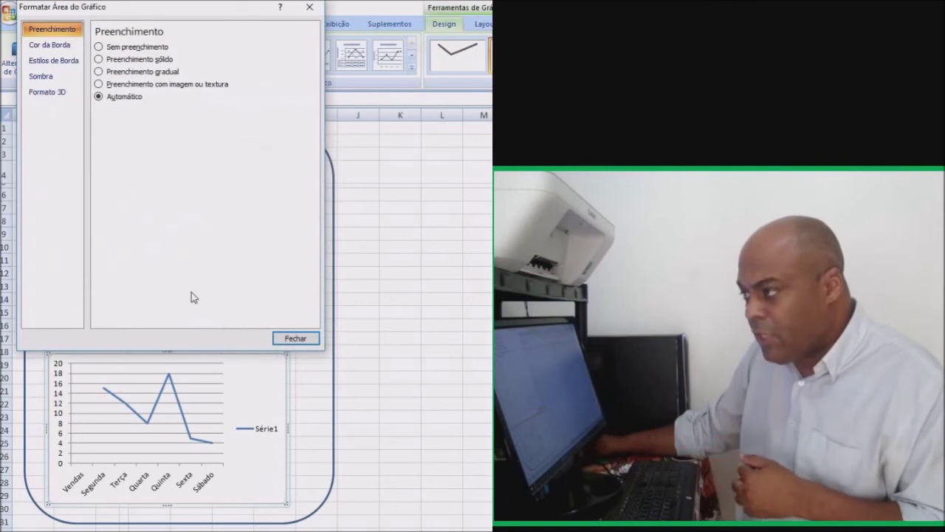
pyautogui.click(59, 52)
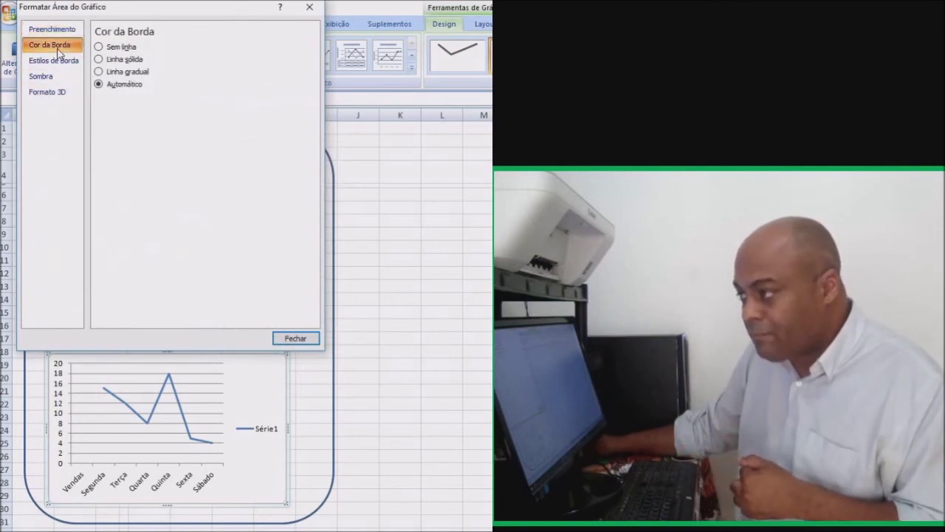
pyautogui.click(99, 59)
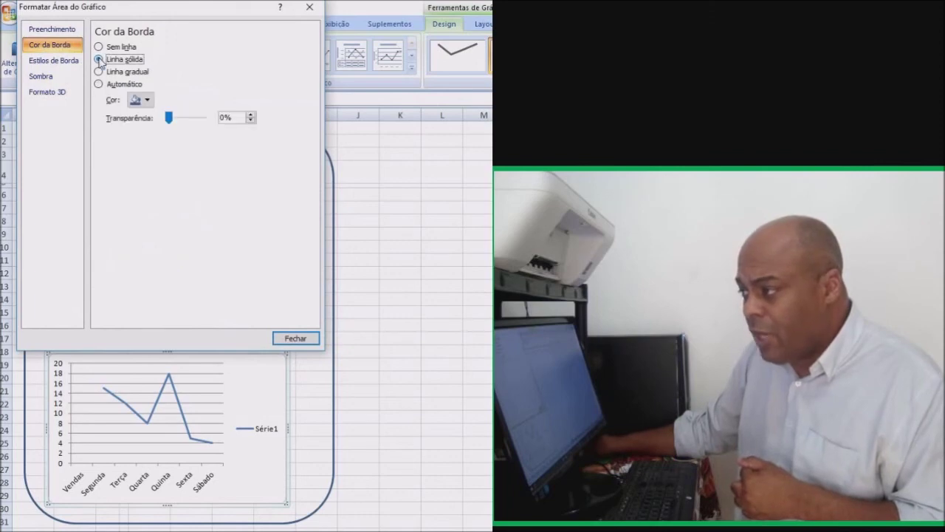
pyautogui.click(147, 101)
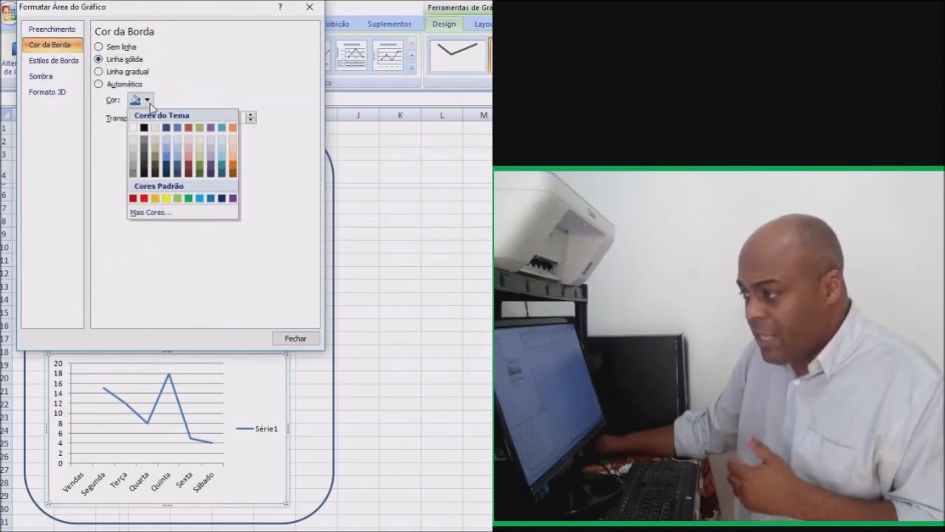
pyautogui.click(212, 198)
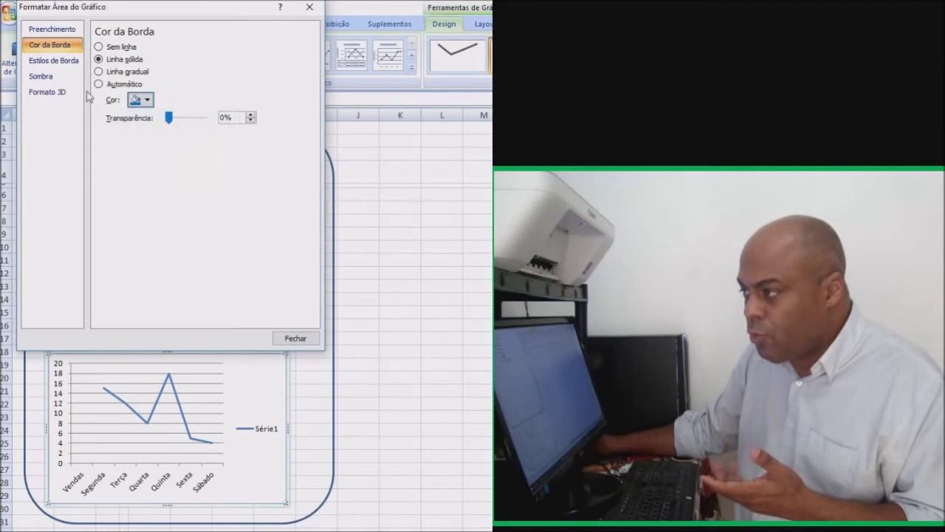
# - Increase the chart border width to 8 pt and close the formatting dialog
pyautogui.click(55, 63)
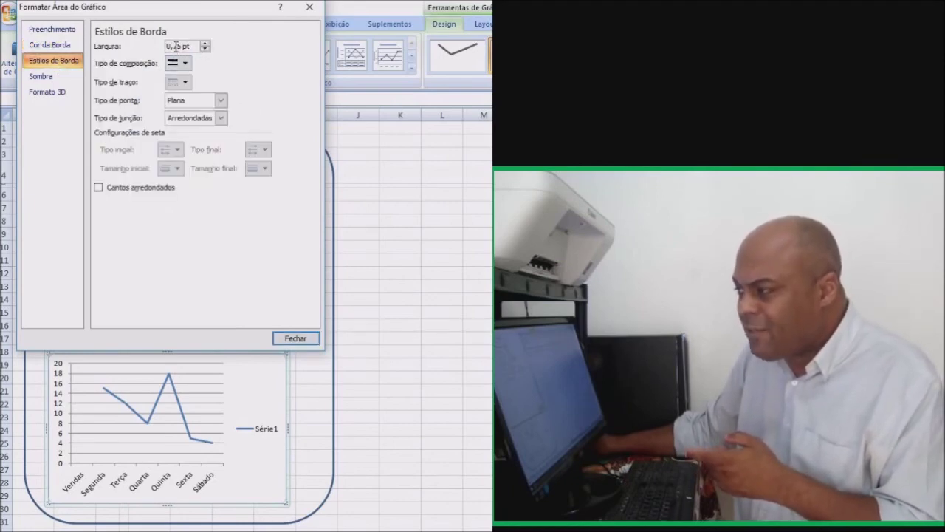
pyautogui.click(206, 45)
pyautogui.click(206, 44)
pyautogui.click(205, 44)
pyautogui.click(205, 45)
pyautogui.click(206, 44)
pyautogui.click(205, 45)
pyautogui.click(206, 45)
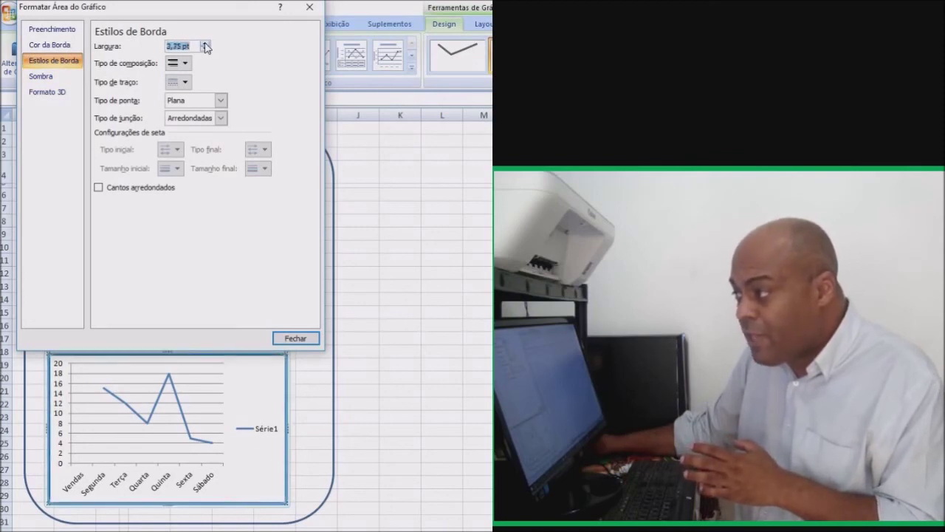
pyautogui.click(282, 337)
pyautogui.click(265, 285)
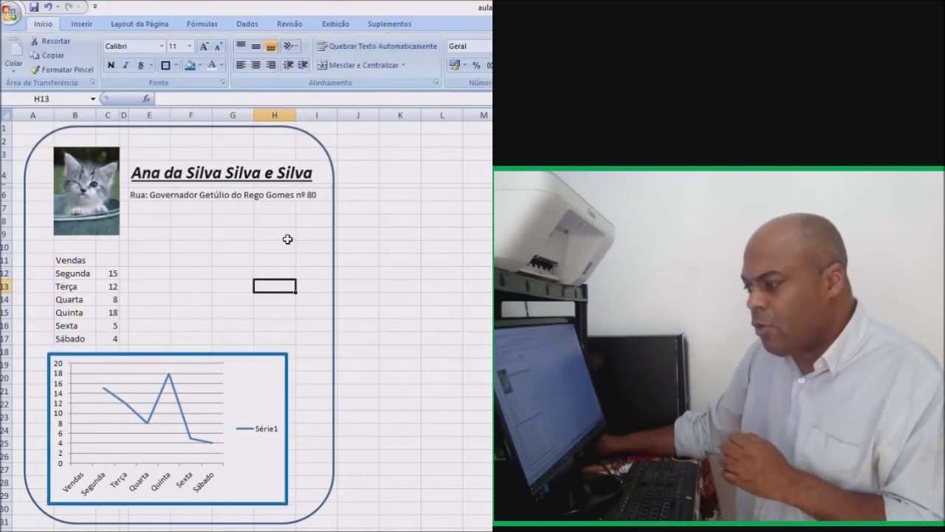